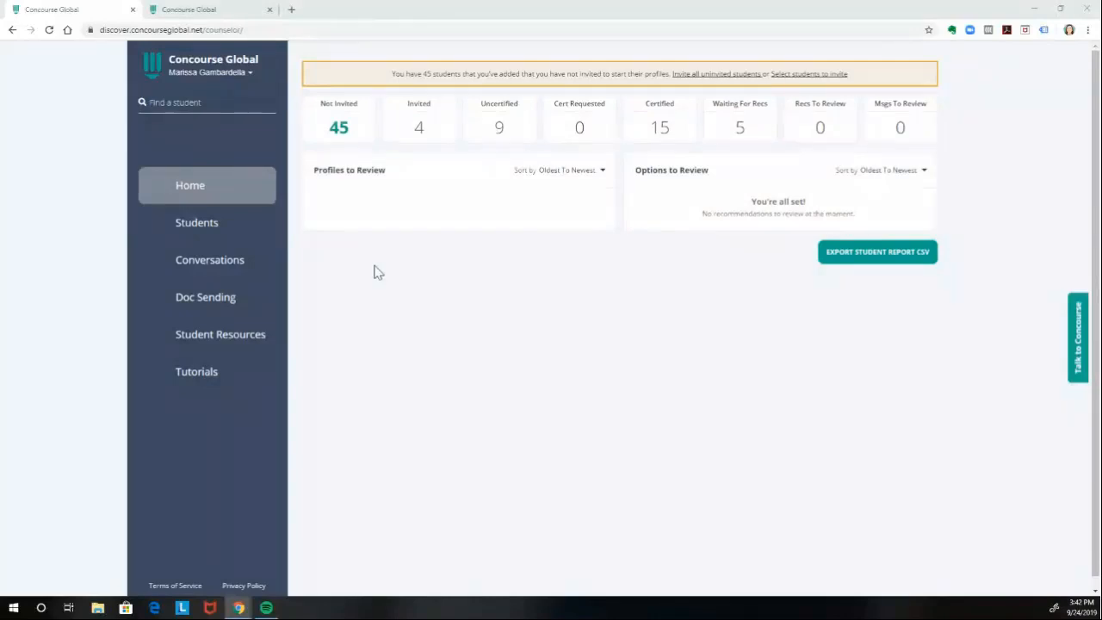
# - Start a new document upload in the student account's My Applications and set its type to Copy of Passport
pyautogui.click(178, 9)
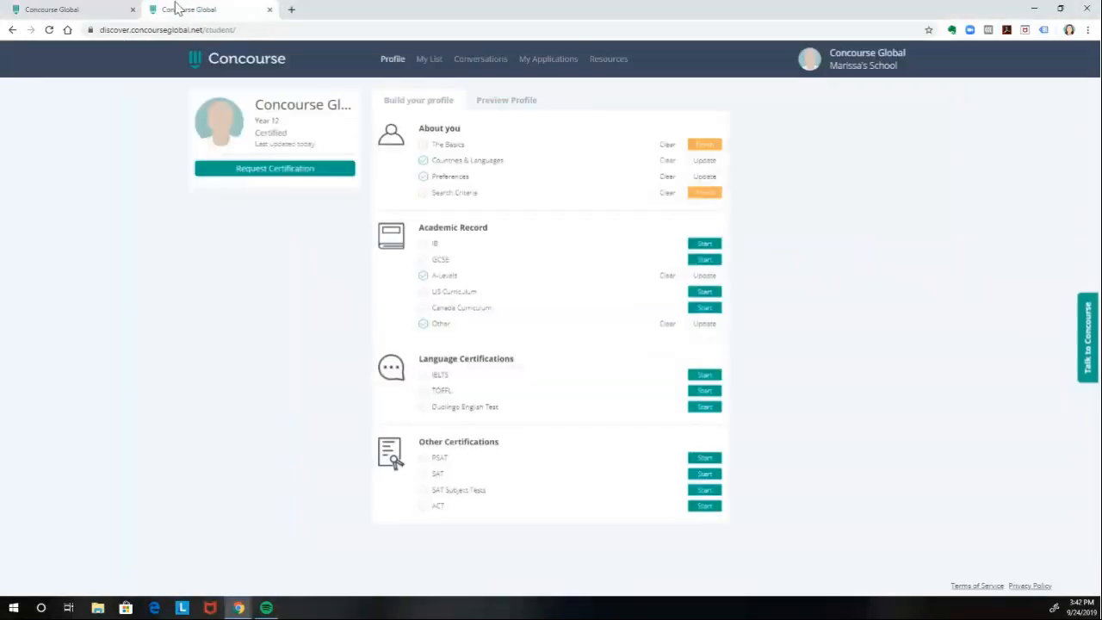
pyautogui.click(550, 67)
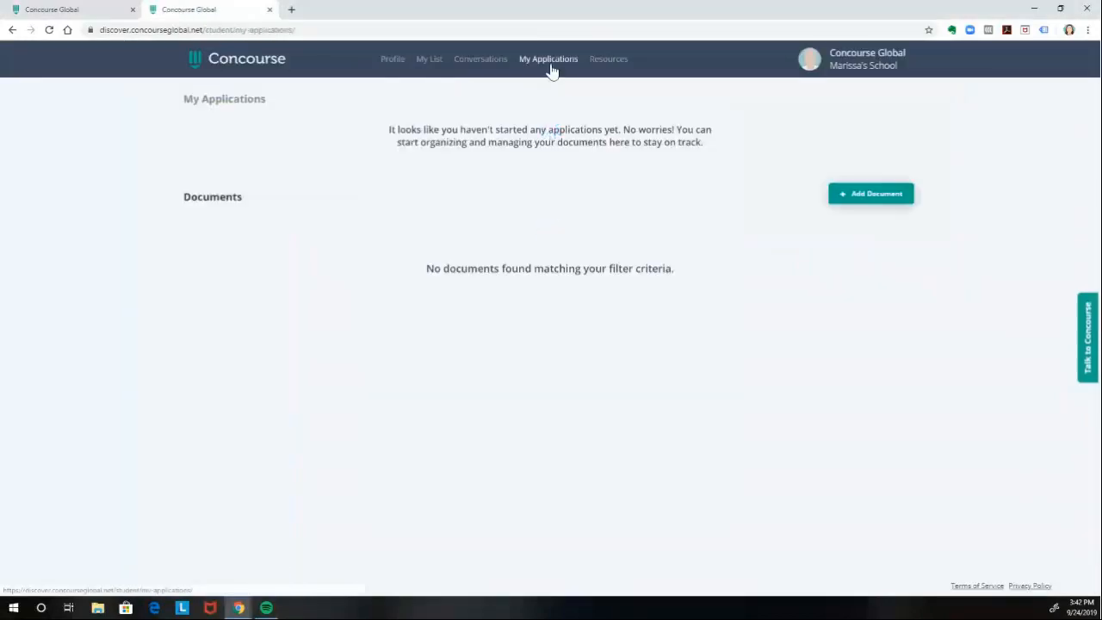
pyautogui.click(861, 202)
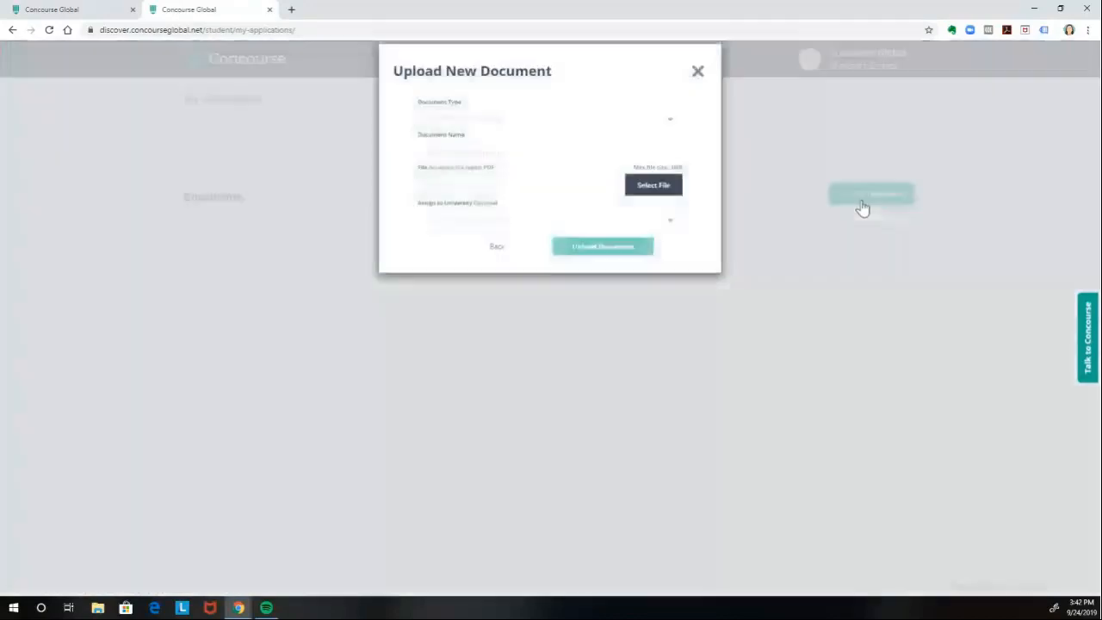
pyautogui.click(551, 138)
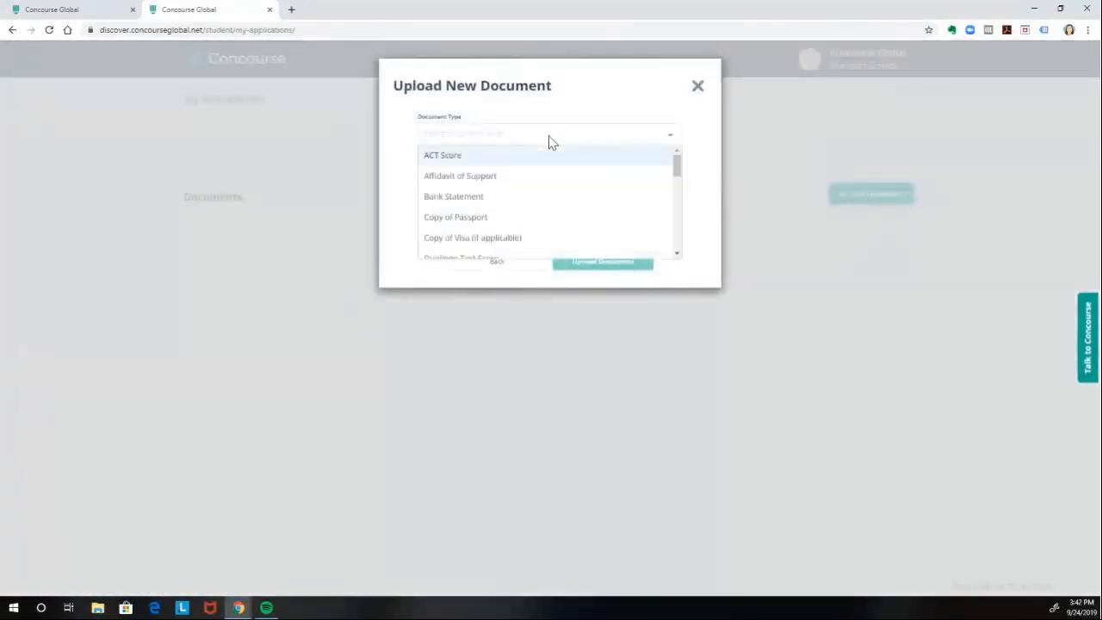
pyautogui.click(501, 218)
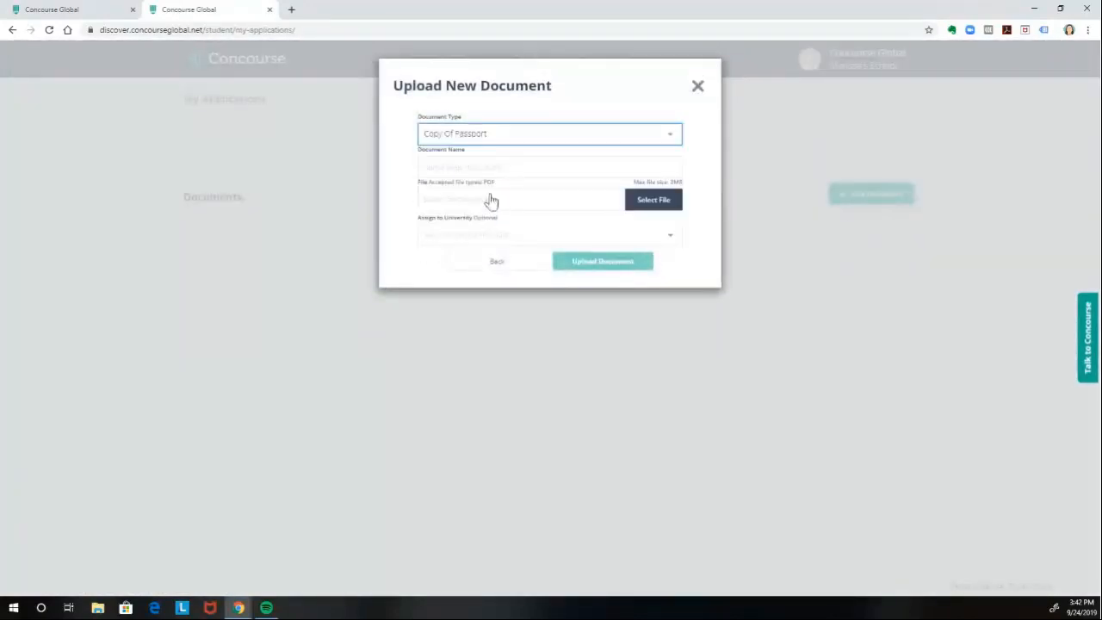
# - Name the document Passport and attach the file 2_3_2019 Billing Statement.pdf
pyautogui.click(490, 167)
pyautogui.write('p')
pyautogui.press('BackSpace')
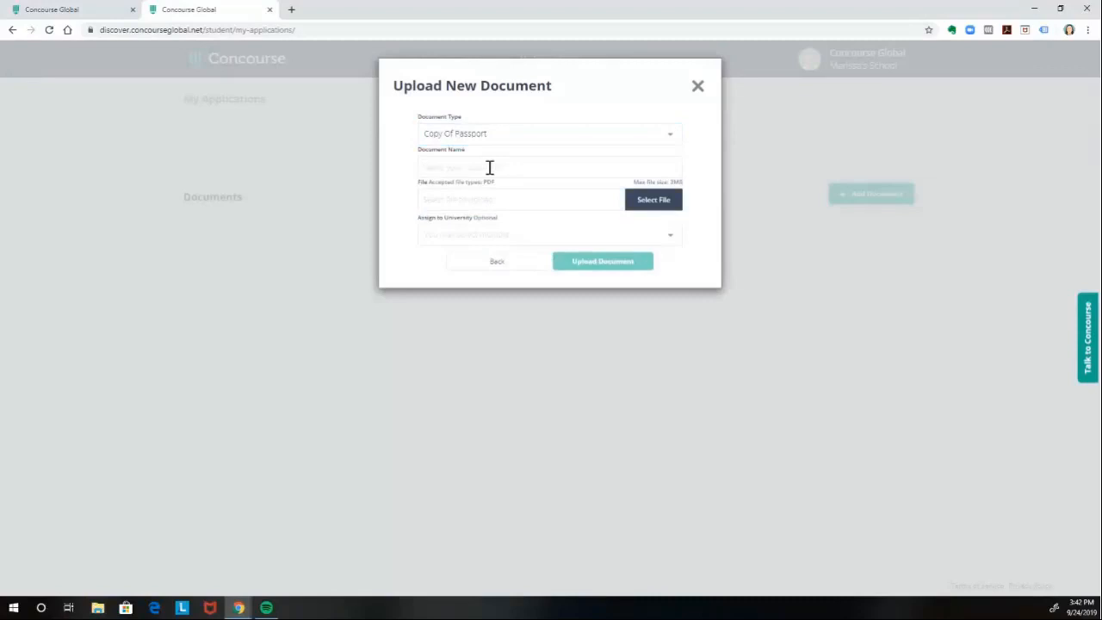
pyautogui.write('Passport')
pyautogui.click(655, 200)
pyautogui.doubleClick(266, 105)
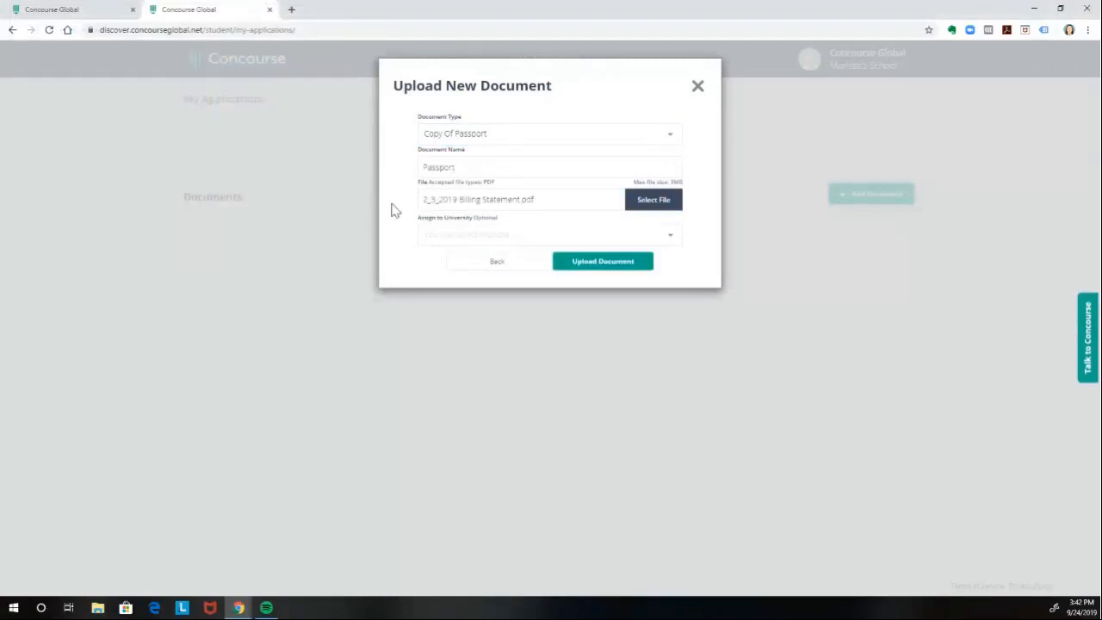
# - Assign the passport document to North Park University, University of Chicago and University of Southern Mississippi, and upload it
pyautogui.click(450, 233)
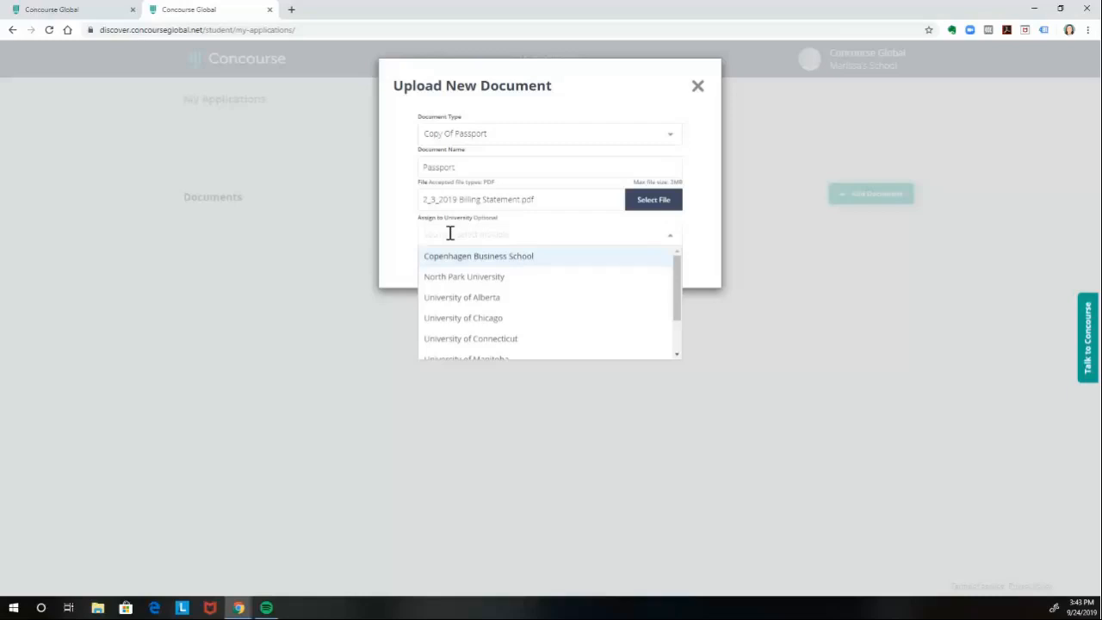
pyautogui.click(466, 278)
pyautogui.click(552, 232)
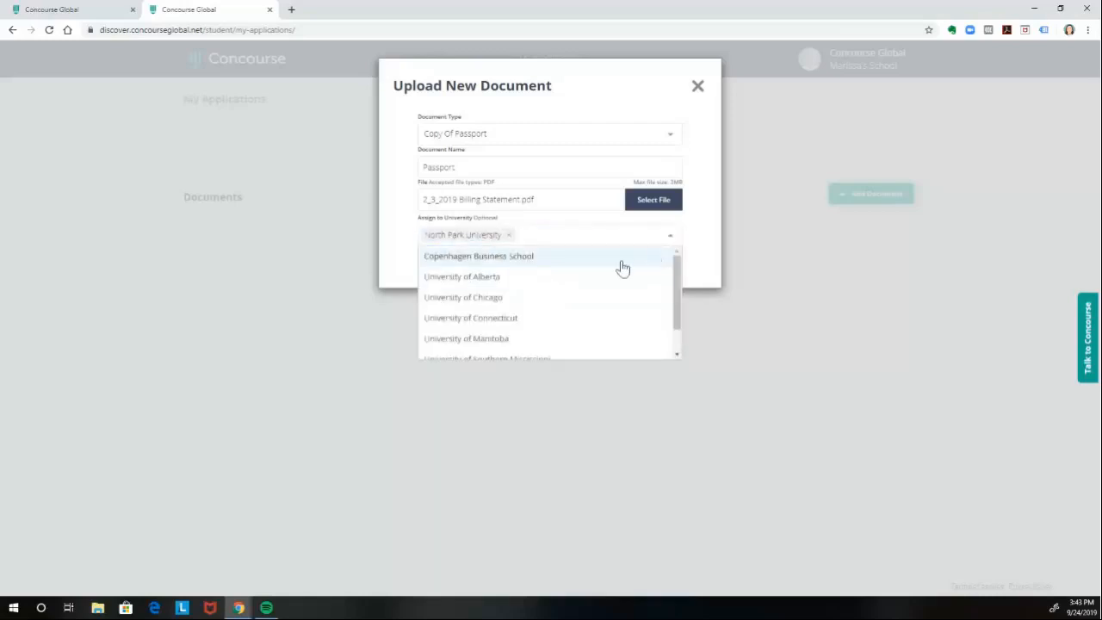
pyautogui.click(563, 298)
pyautogui.click(656, 234)
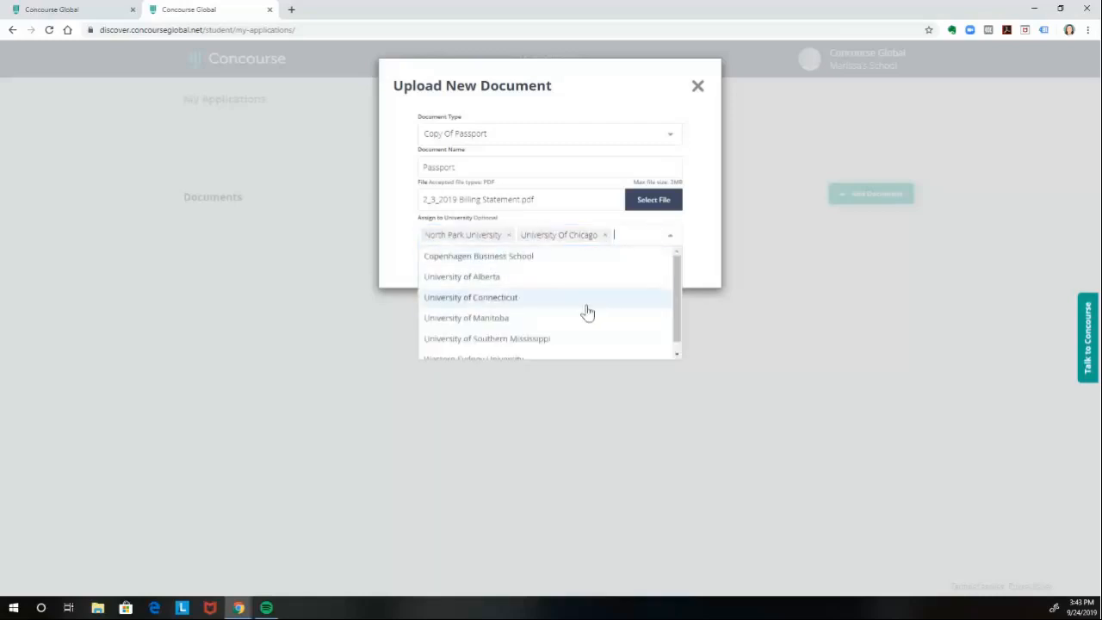
pyautogui.click(578, 341)
pyautogui.click(590, 280)
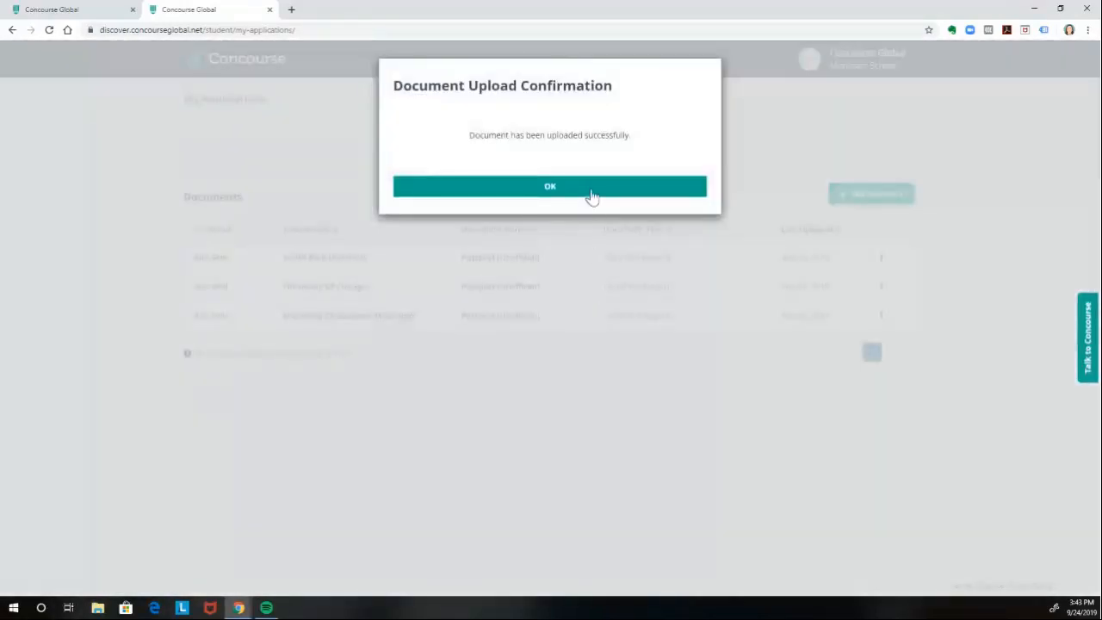
pyautogui.click(591, 187)
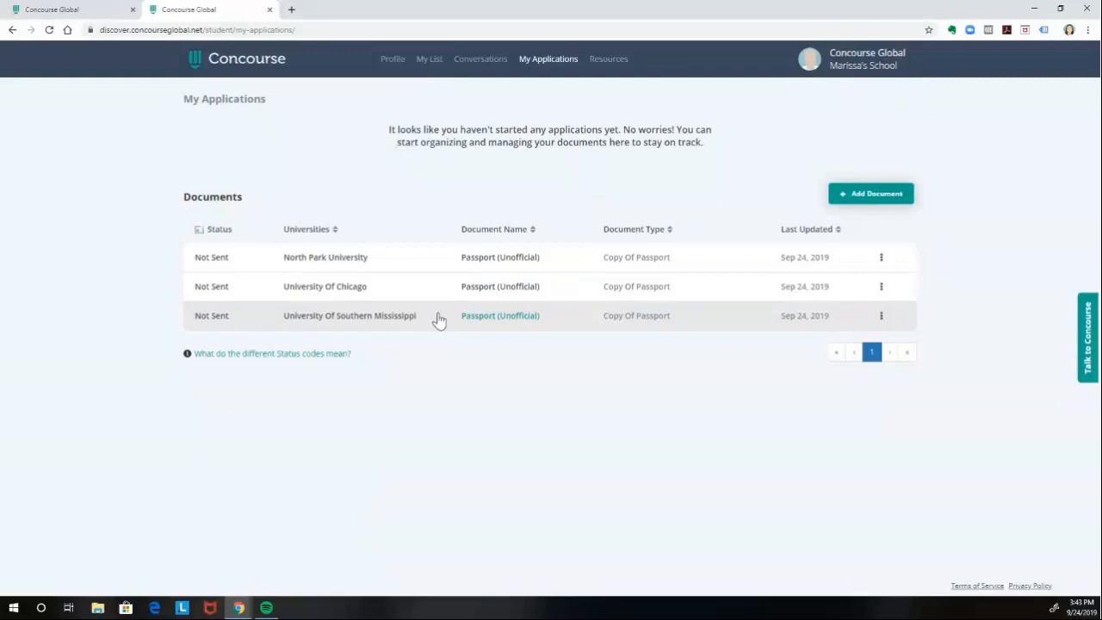
# - Switch to the counselor account and open the applications of the certified student Concourse Global
pyautogui.click(47, 10)
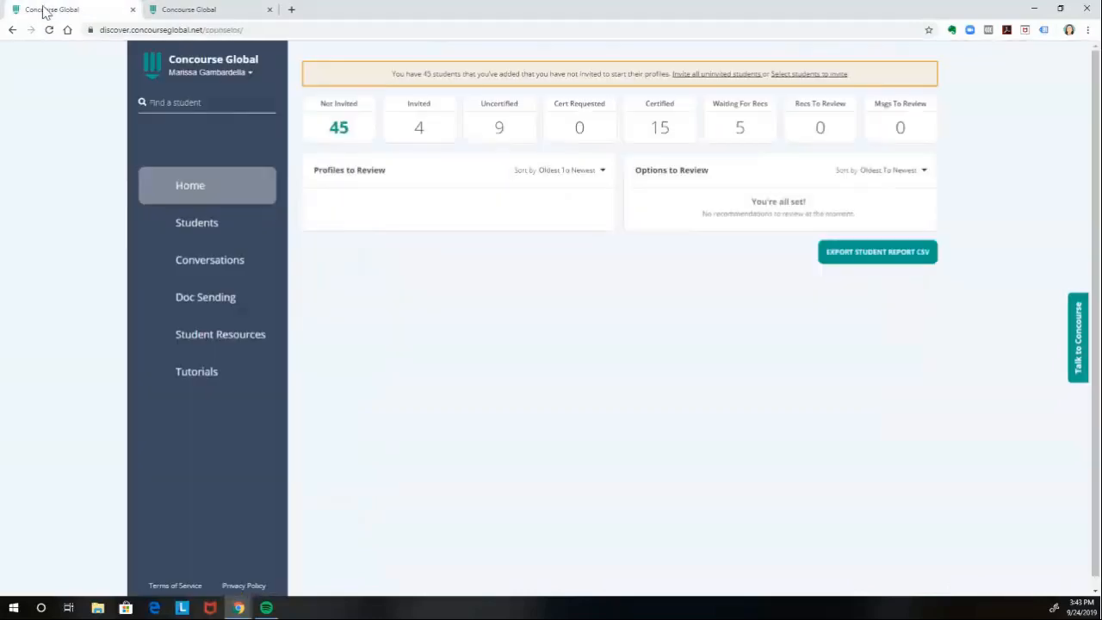
pyautogui.click(644, 140)
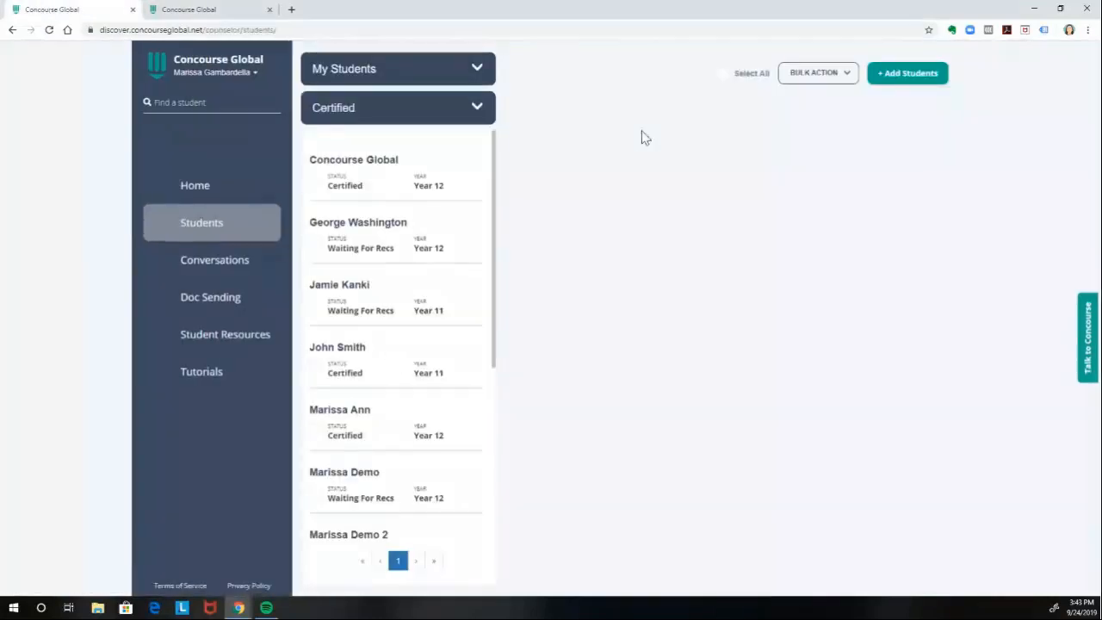
pyautogui.click(448, 178)
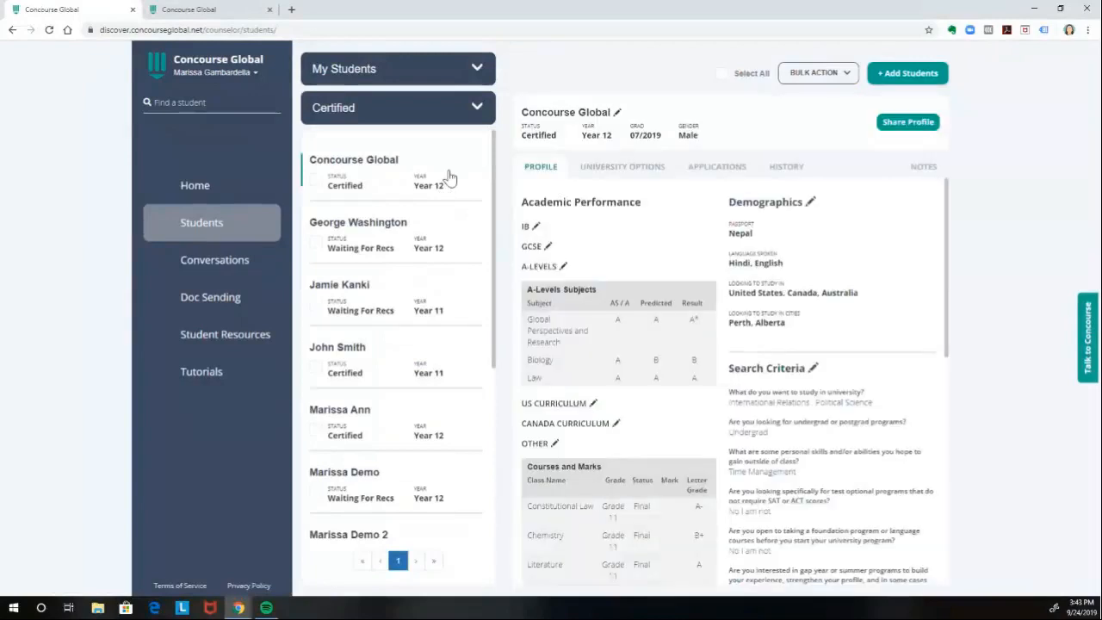
pyautogui.click(718, 171)
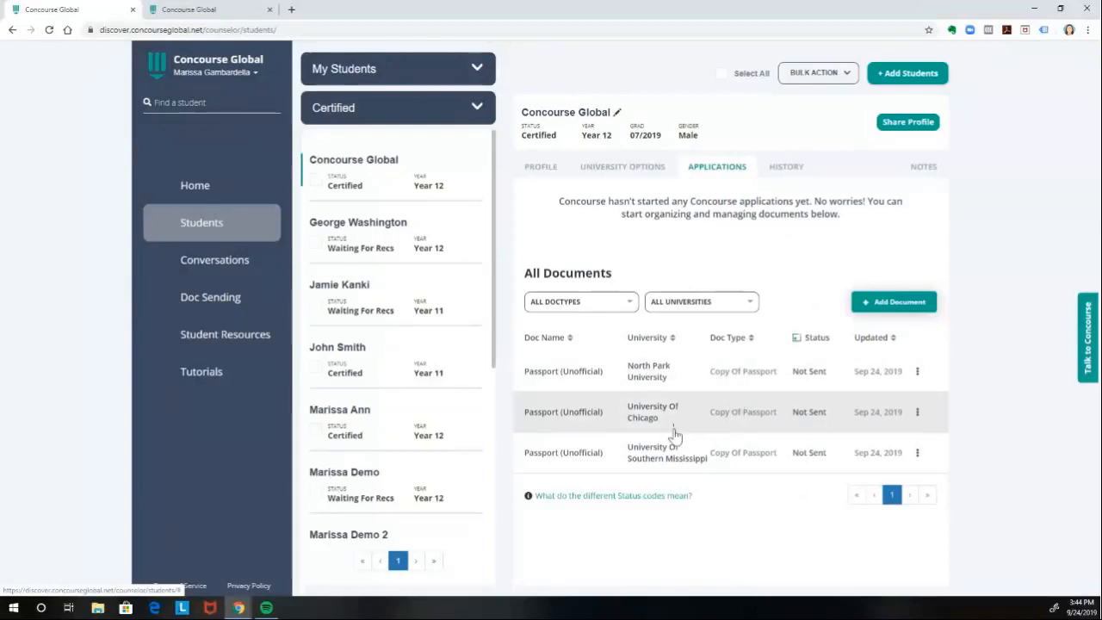
# - Start a new Letter of Recommendation document for the student, named LOR, with the file 3_3_2019 Billing Statement.pdf
pyautogui.click(904, 303)
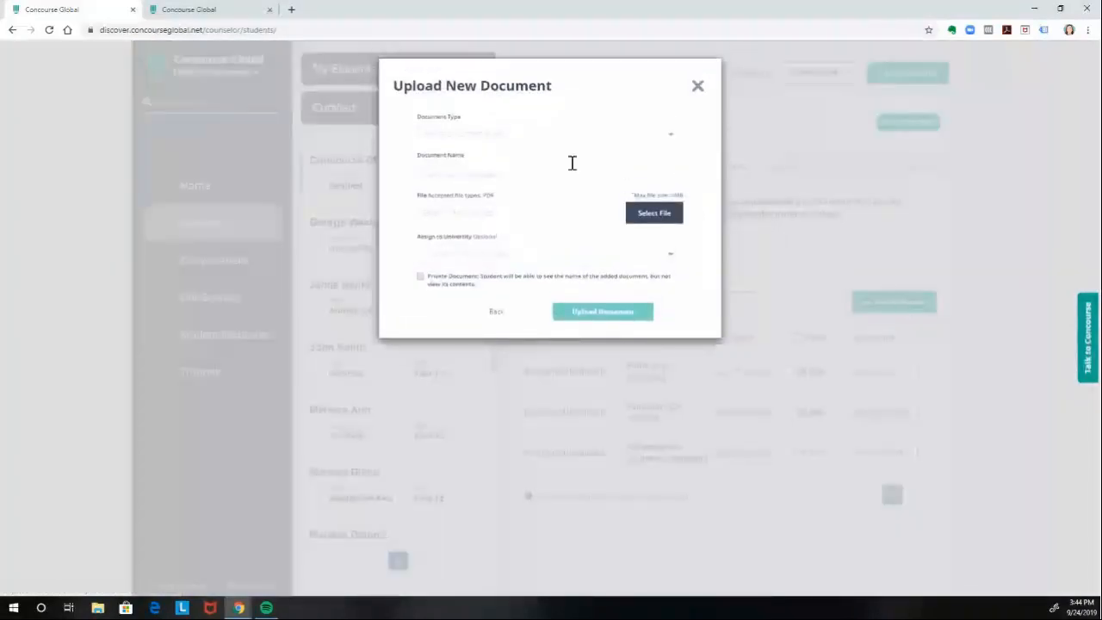
pyautogui.click(545, 140)
pyautogui.scroll(-3, 532, 198)
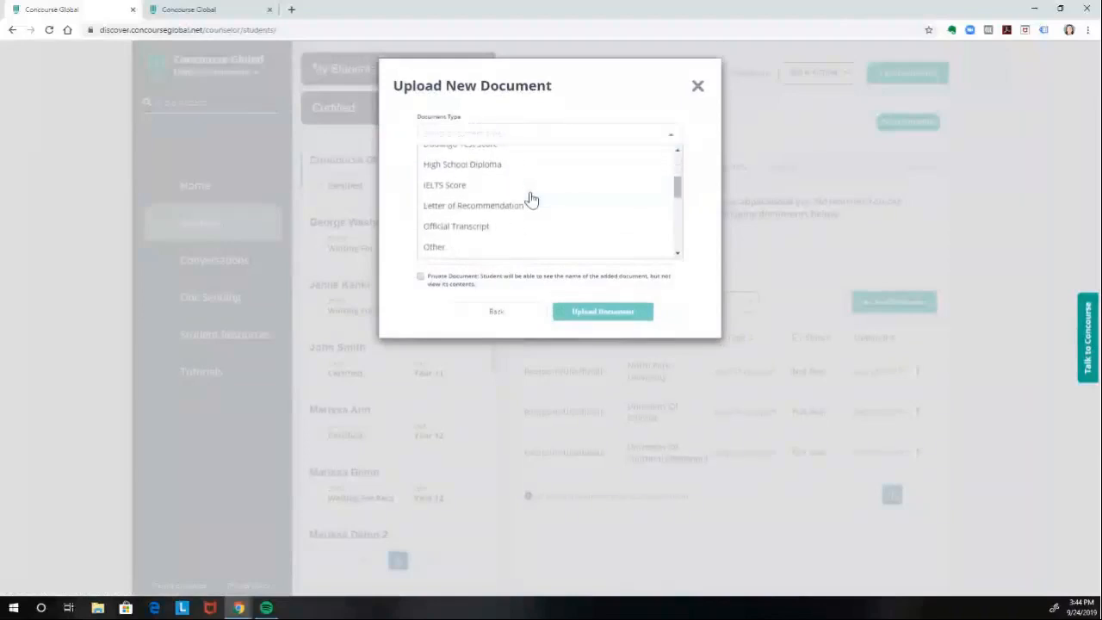
pyautogui.click(517, 212)
pyautogui.click(503, 178)
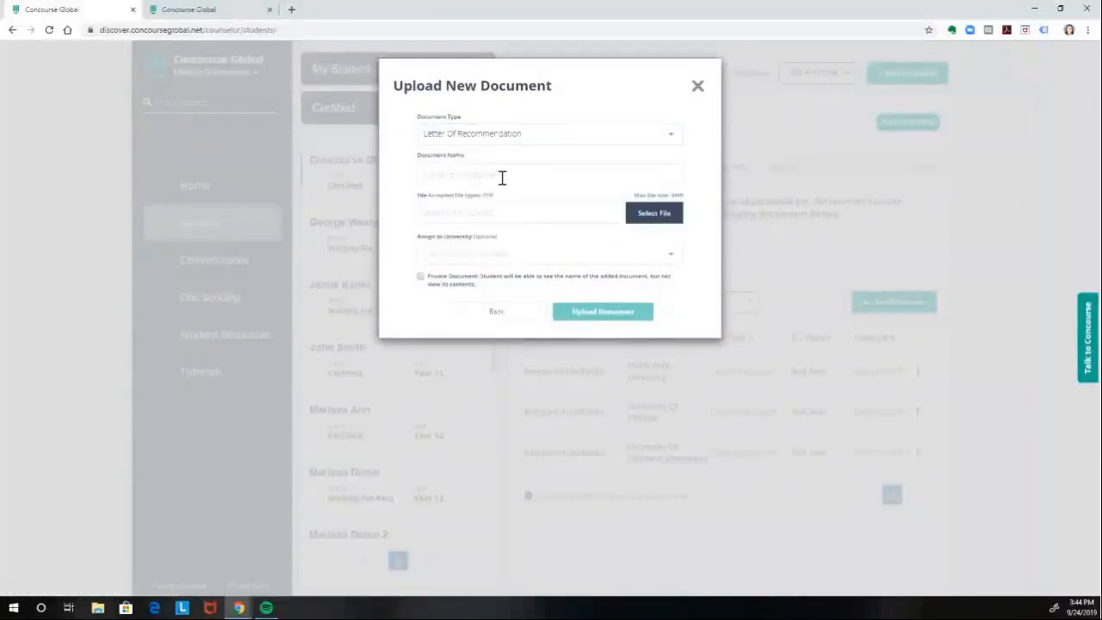
pyautogui.write('LOR')
pyautogui.click(655, 213)
pyautogui.doubleClick(319, 176)
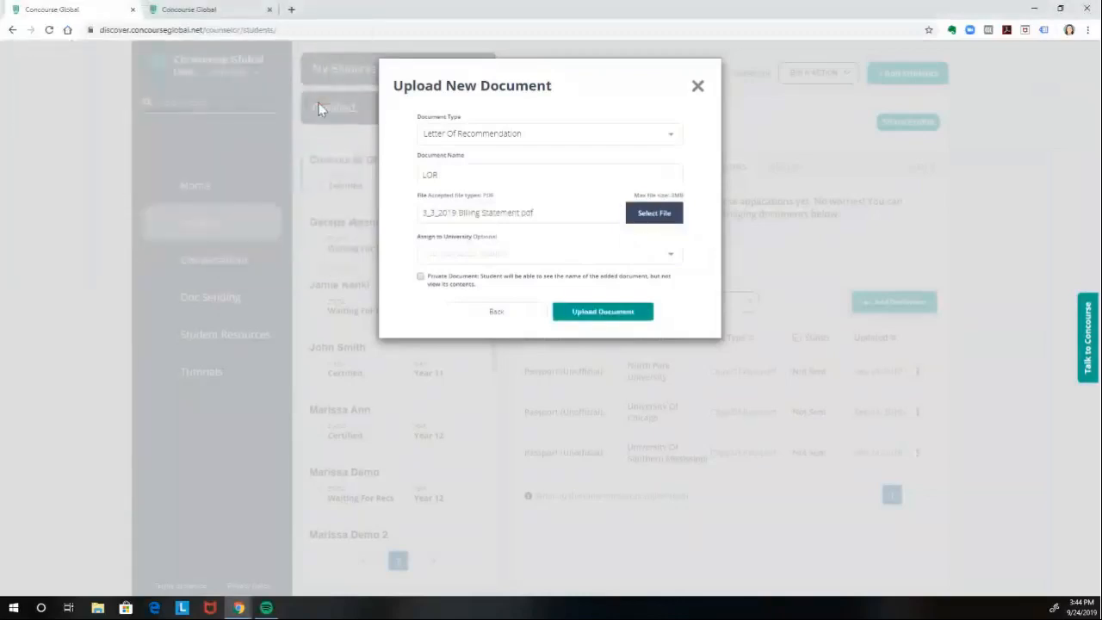
# - Assign the recommendation letter to University of Connecticut, mark it as a private document and upload it
pyautogui.click(484, 255)
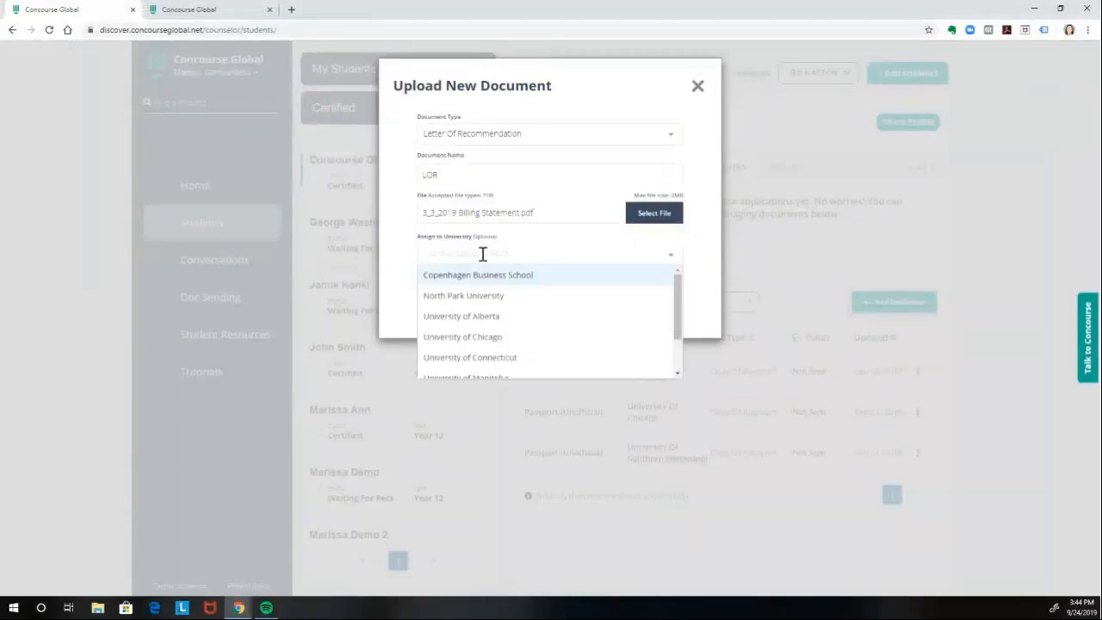
pyautogui.scroll(-2, 504, 317)
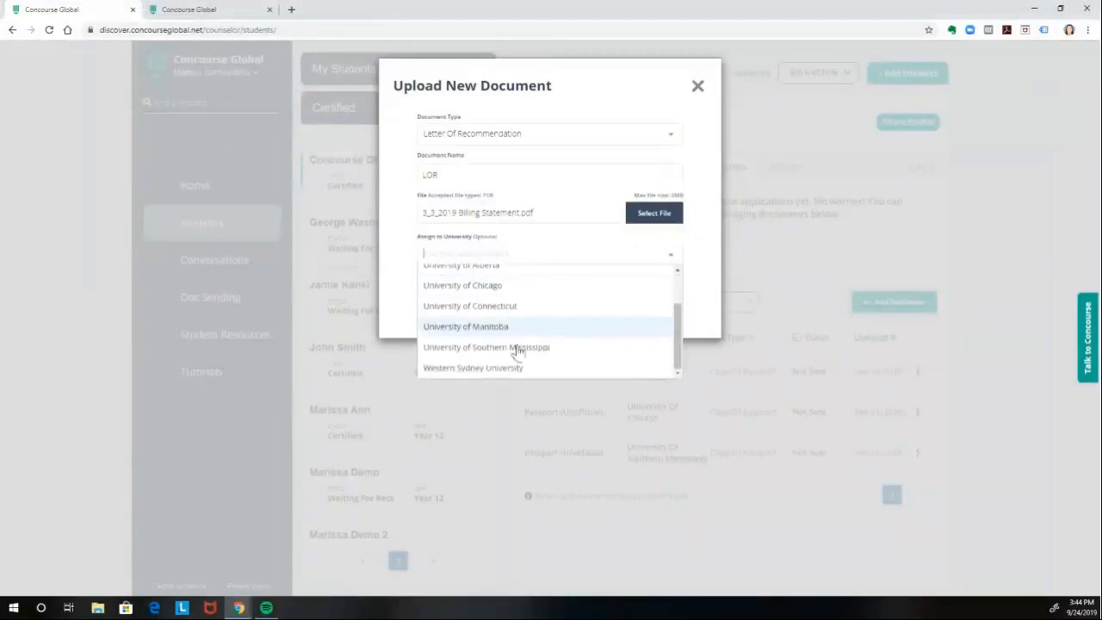
pyautogui.click(500, 307)
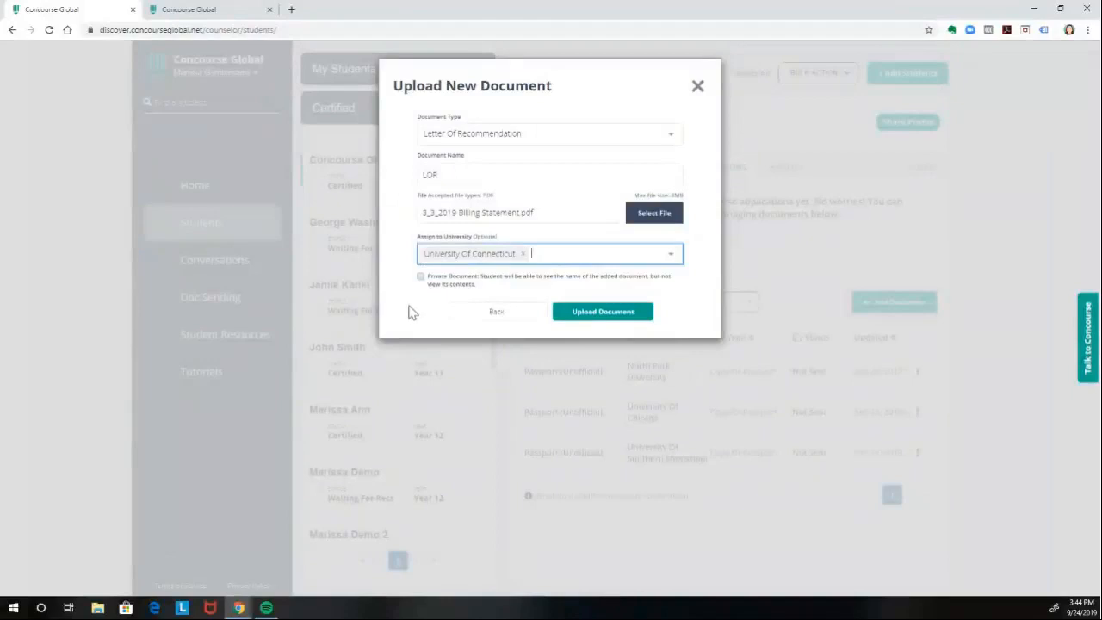
pyautogui.click(421, 278)
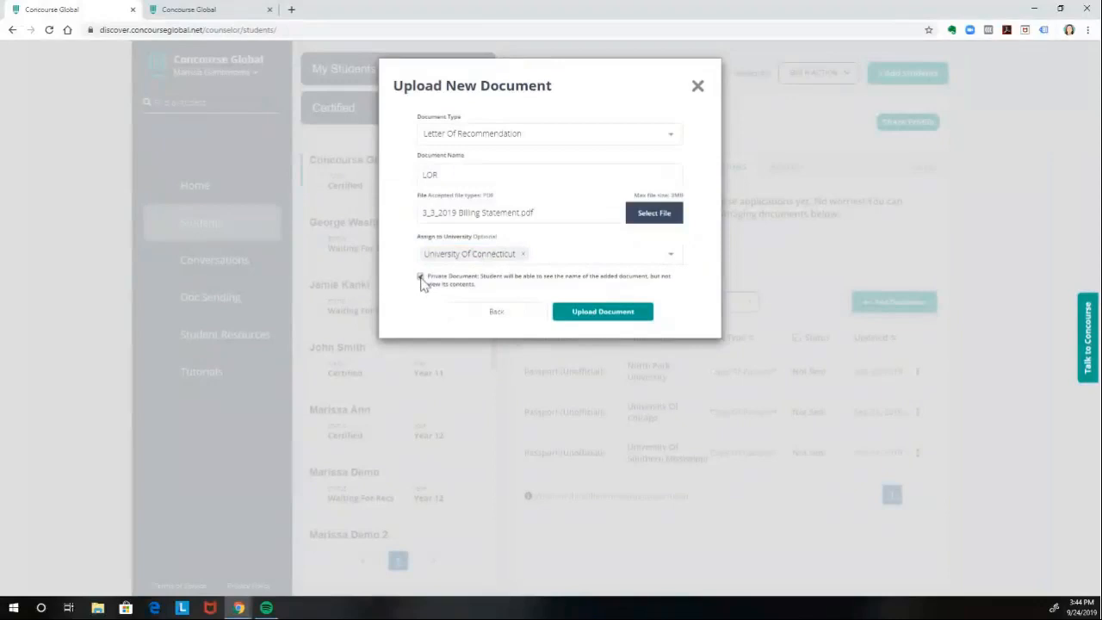
pyautogui.click(599, 313)
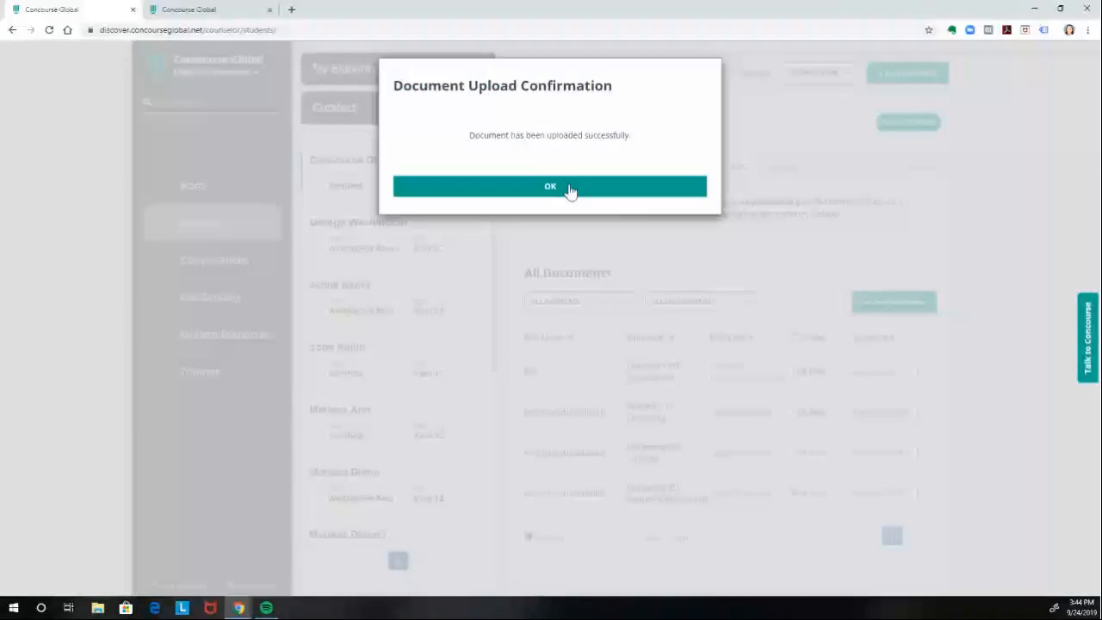
pyautogui.click(570, 188)
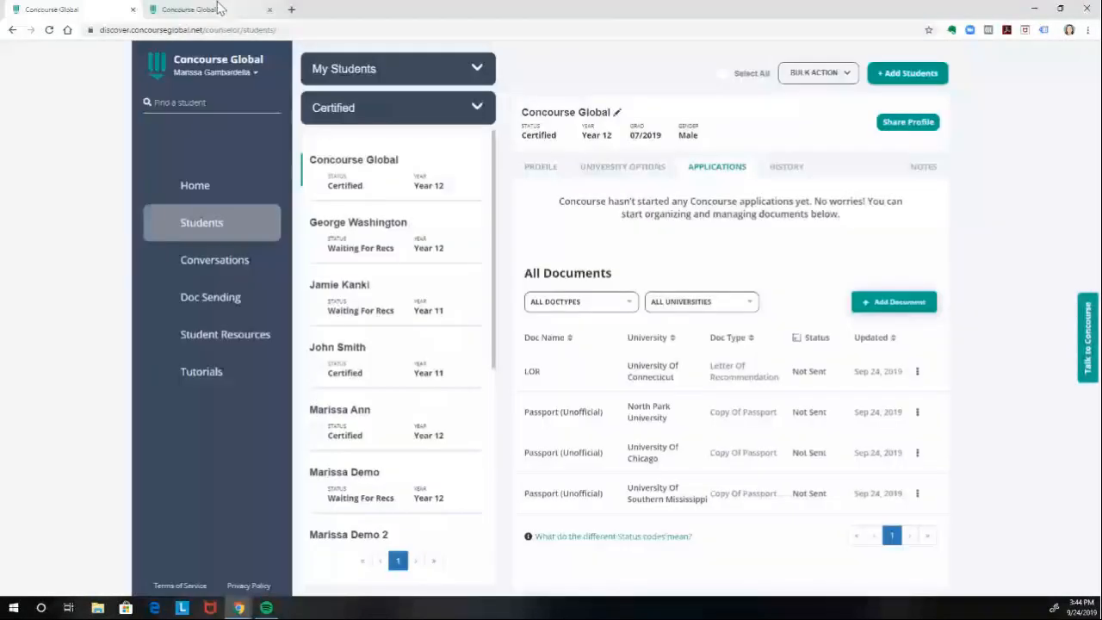
# - Refresh the student account's documents list and view the actions available for the North Park University passport
pyautogui.click(220, 8)
pyautogui.click(49, 30)
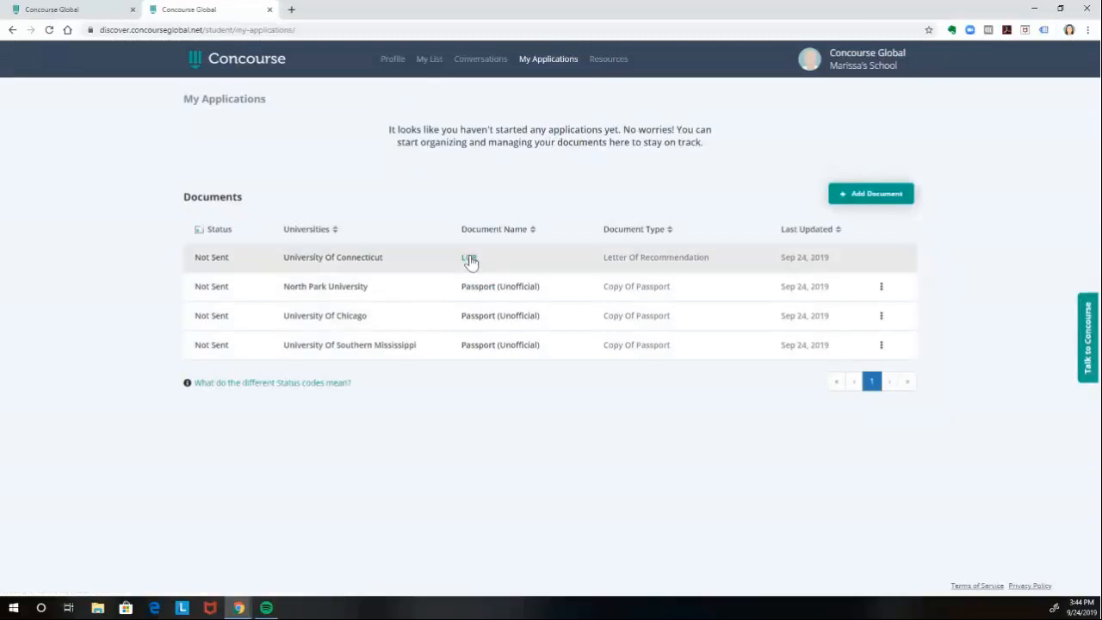
pyautogui.click(882, 288)
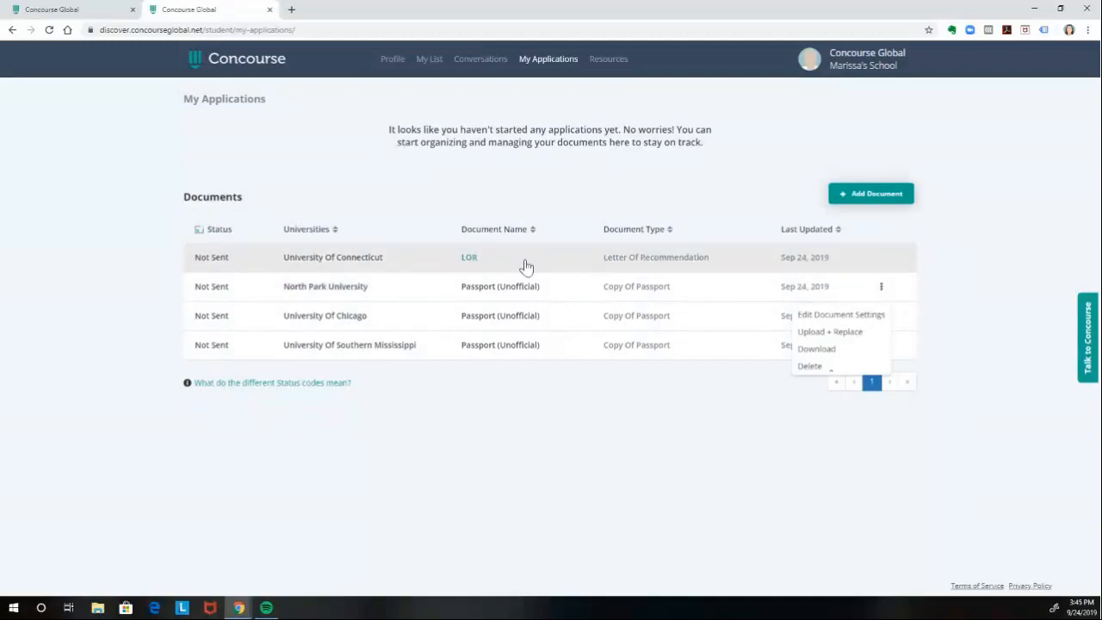
pyautogui.click(973, 271)
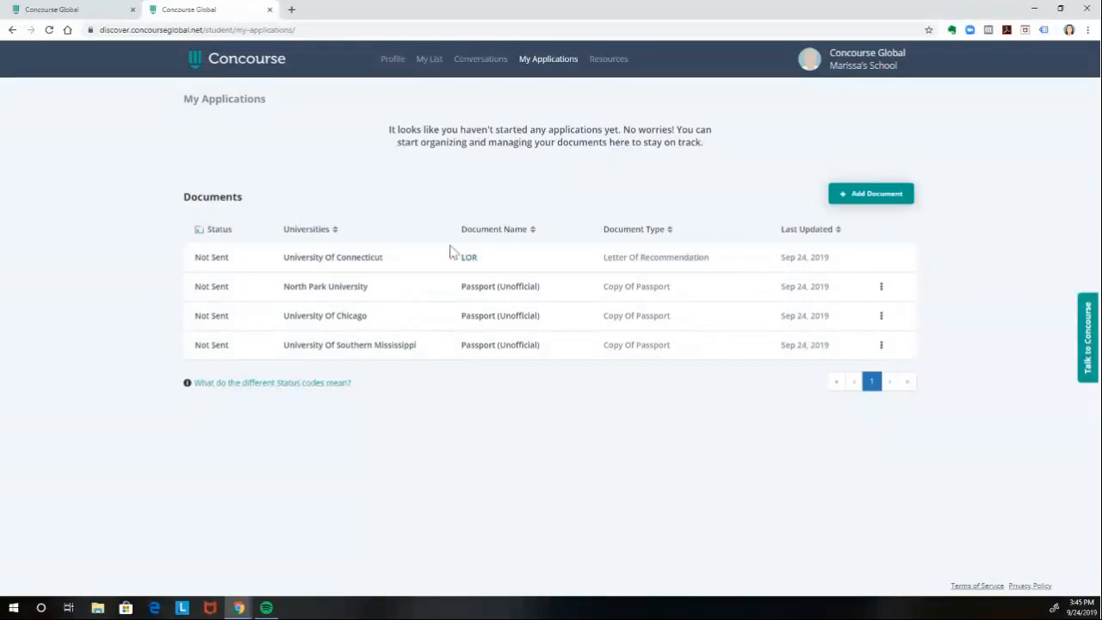
# - Return to the counselor account and filter the document sending list to the student Concourse Global
pyautogui.click(99, 15)
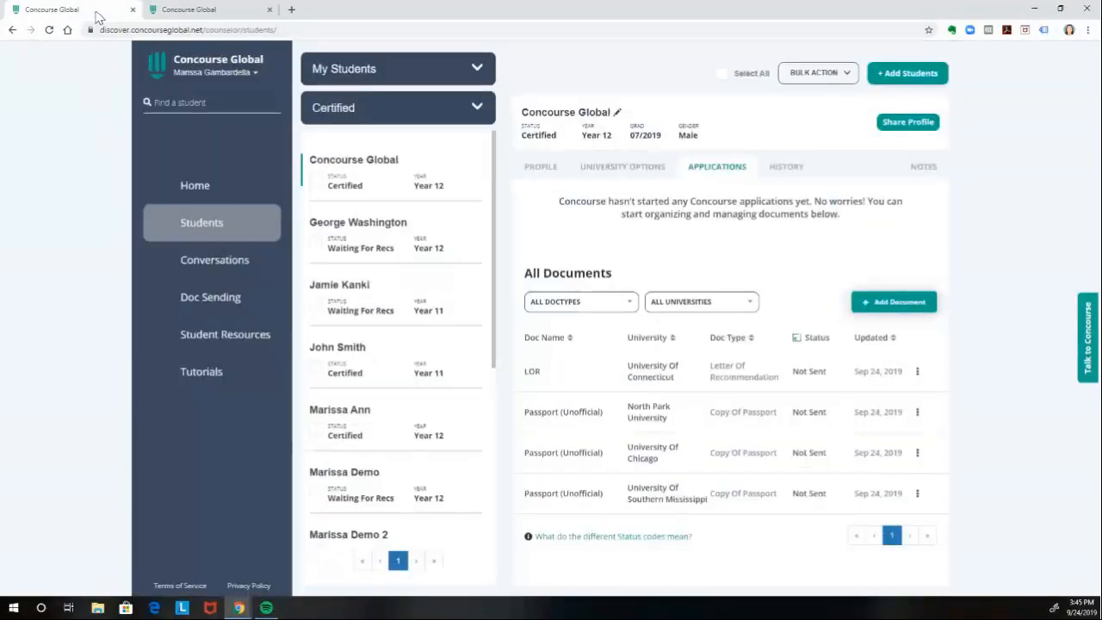
pyautogui.click(198, 302)
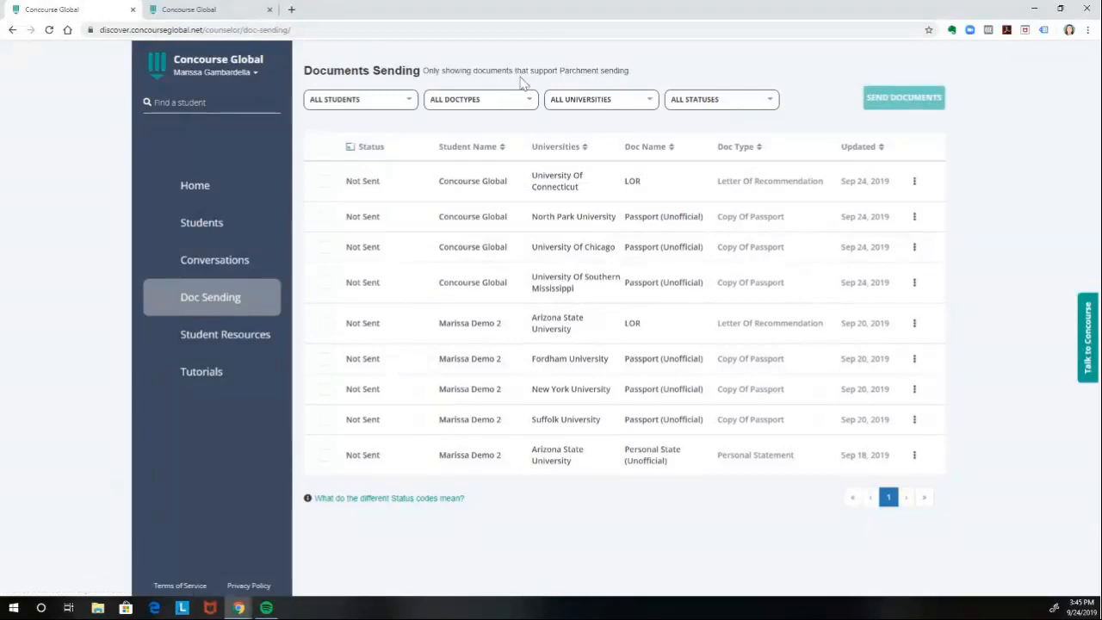
pyautogui.click(408, 104)
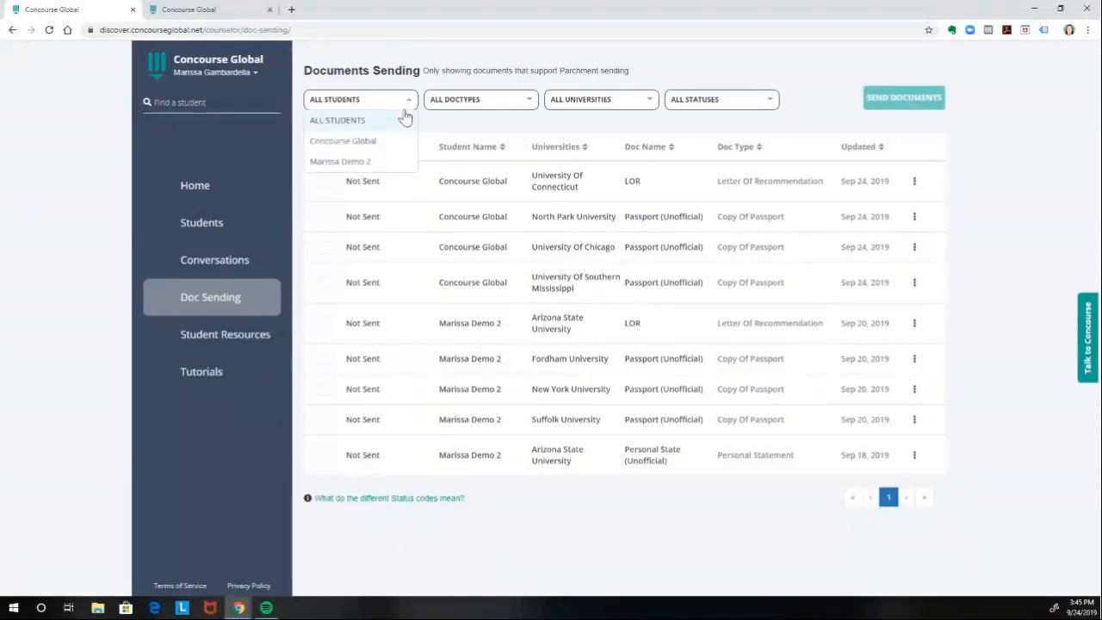
pyautogui.click(400, 143)
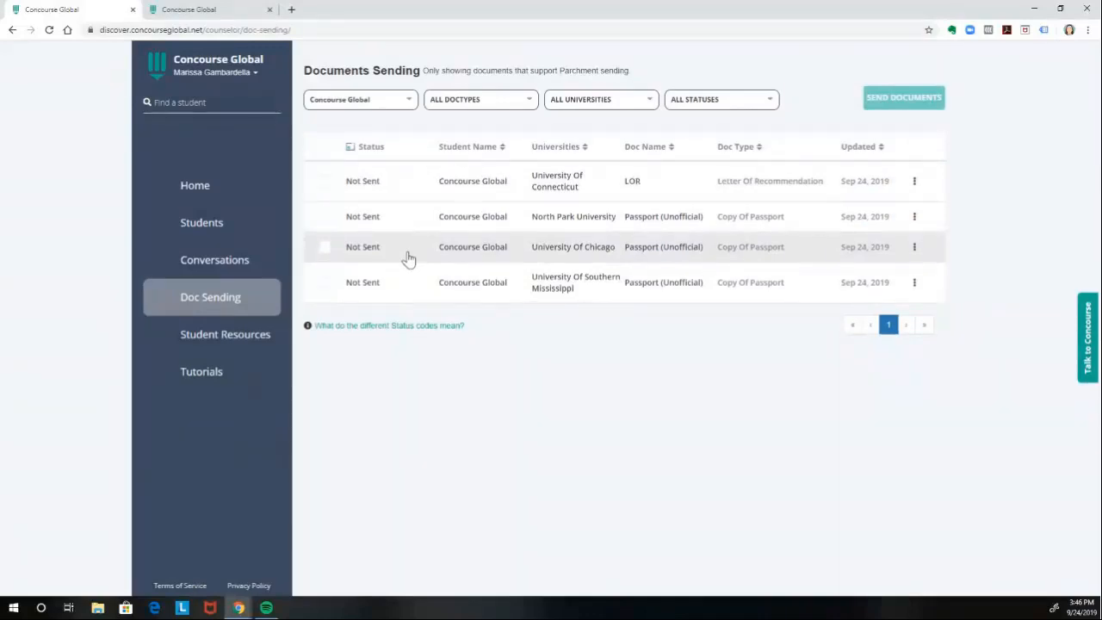
# - Select the student's recommendation letter and all three passport documents for sending
pyautogui.click(325, 183)
pyautogui.click(325, 219)
pyautogui.click(324, 248)
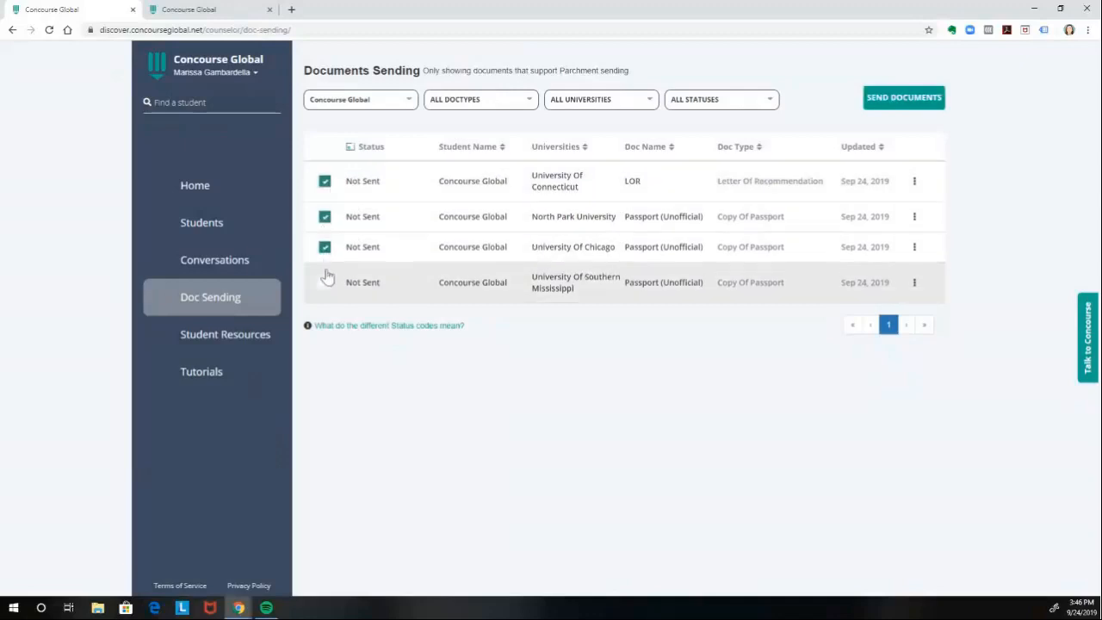
pyautogui.click(325, 284)
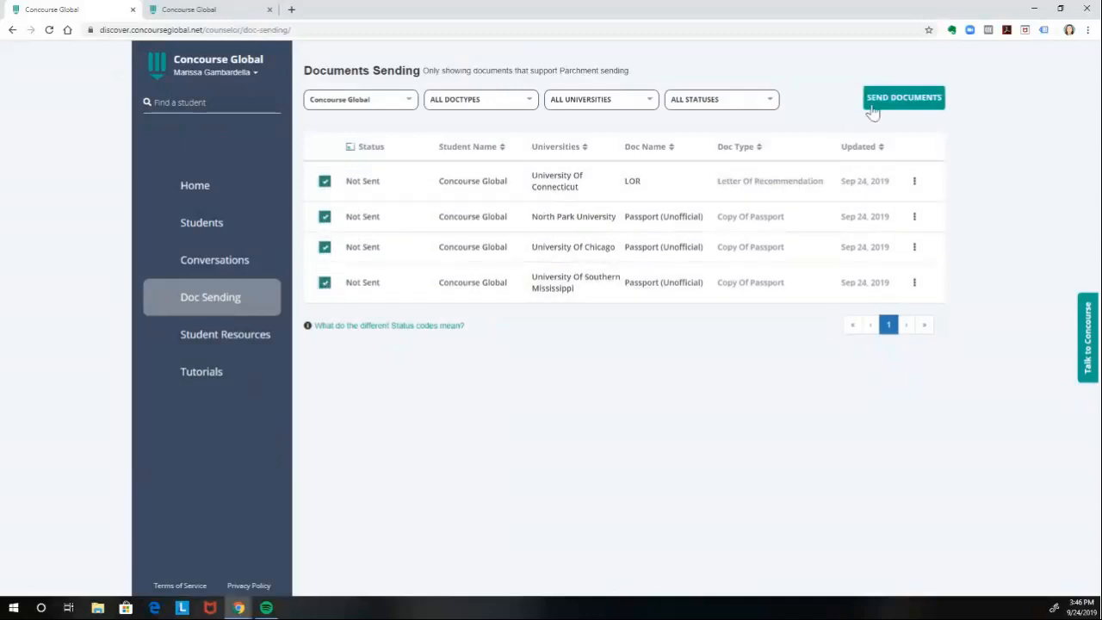